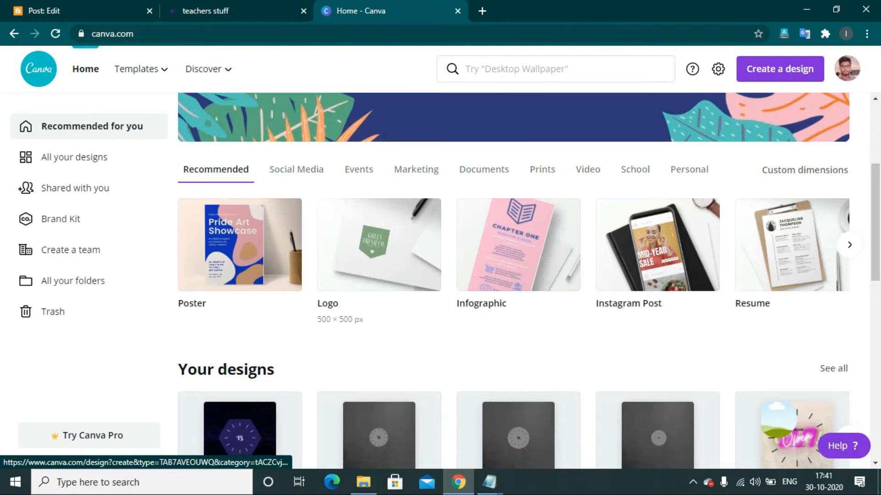
Create a new 500 × 500 px logo design.
click(379, 245)
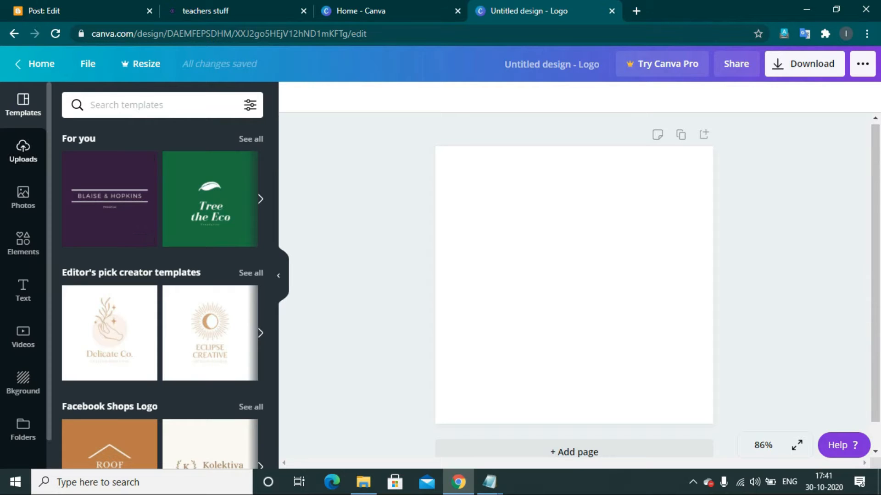
click(23, 197)
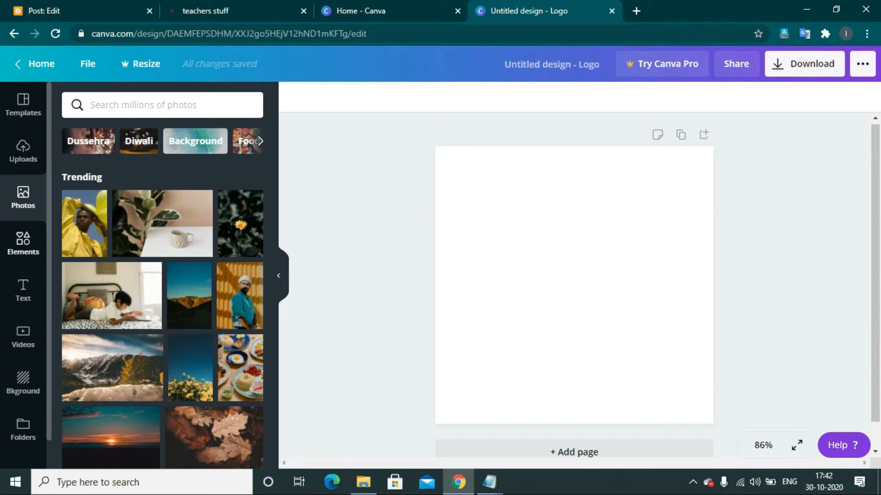
click(23, 241)
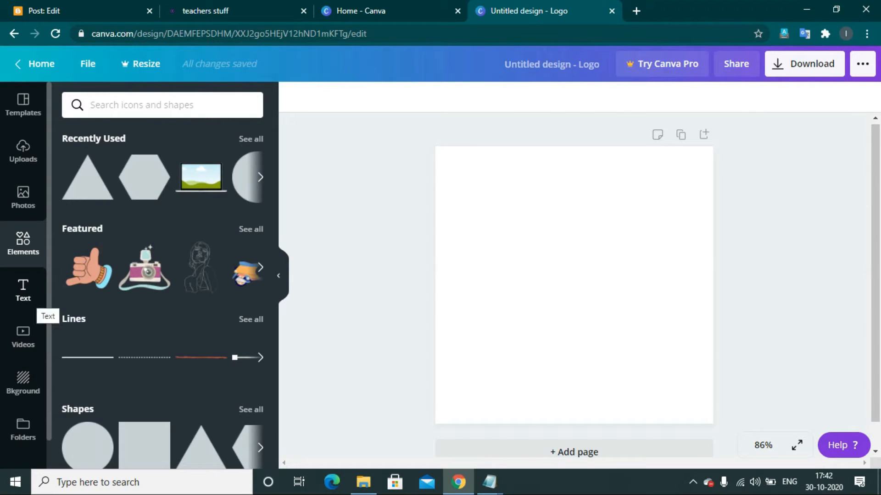
click(23, 289)
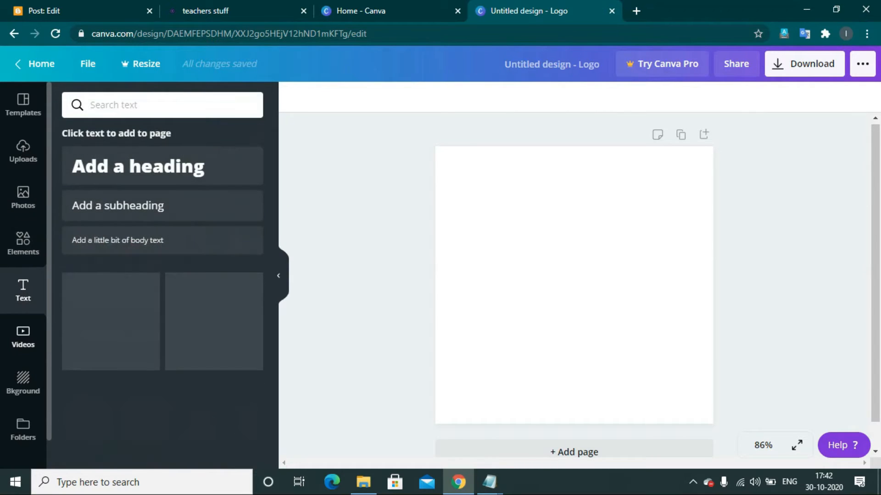
click(23, 338)
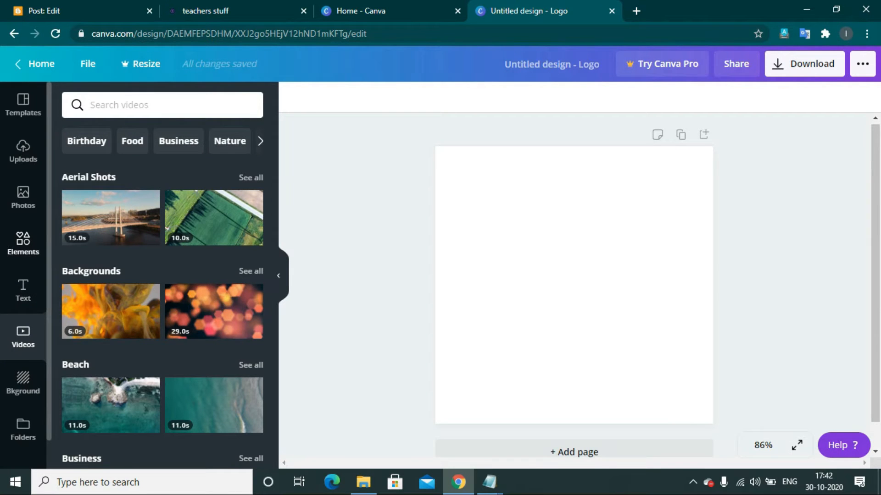
click(23, 243)
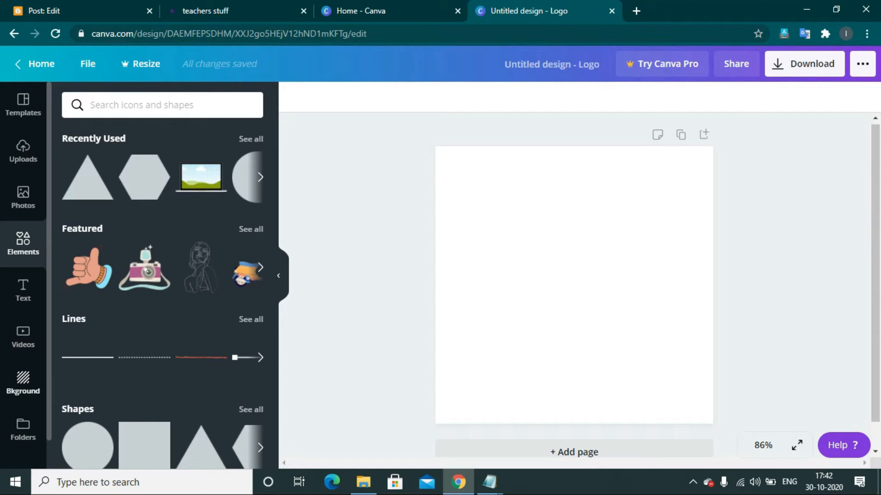
Apply the recently used dark grey textured background and place a hexagon shape at the centre of the page.
click(23, 381)
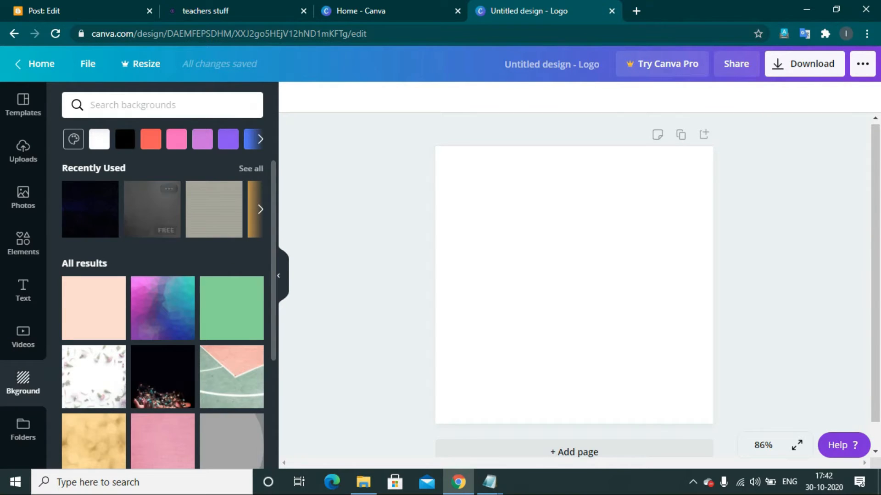
click(90, 209)
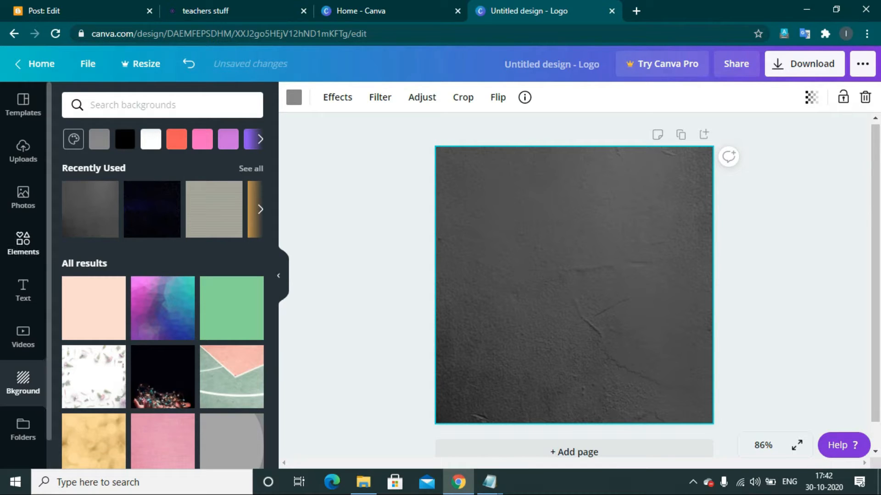
click(23, 243)
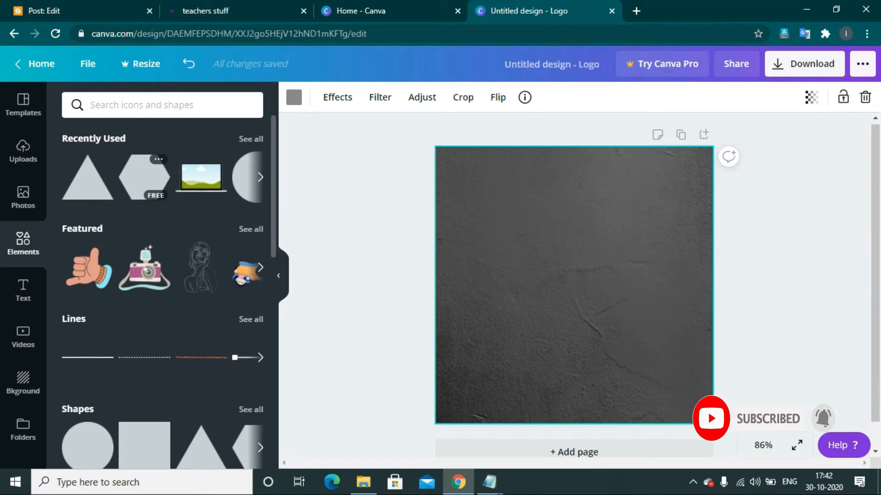
click(144, 177)
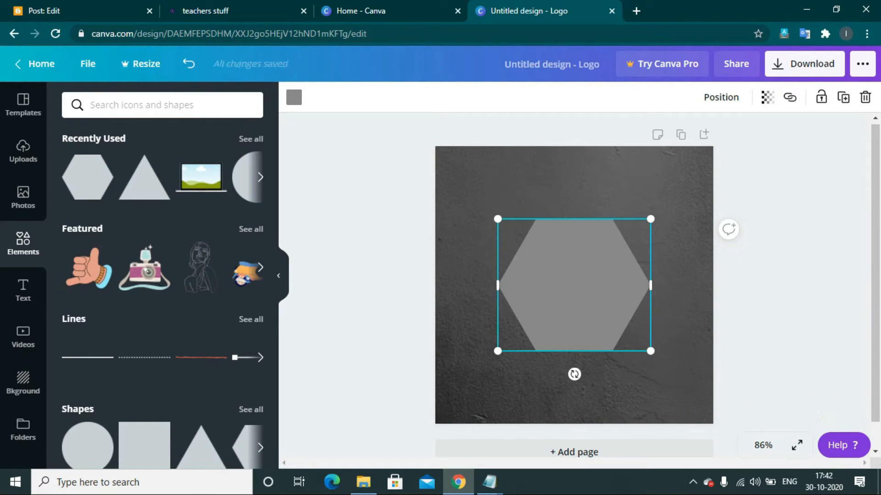
mouse_move(574, 285)
mouse_down()
mouse_move(564, 274)
mouse_move(583, 288)
mouse_move(573, 285)
mouse_up()
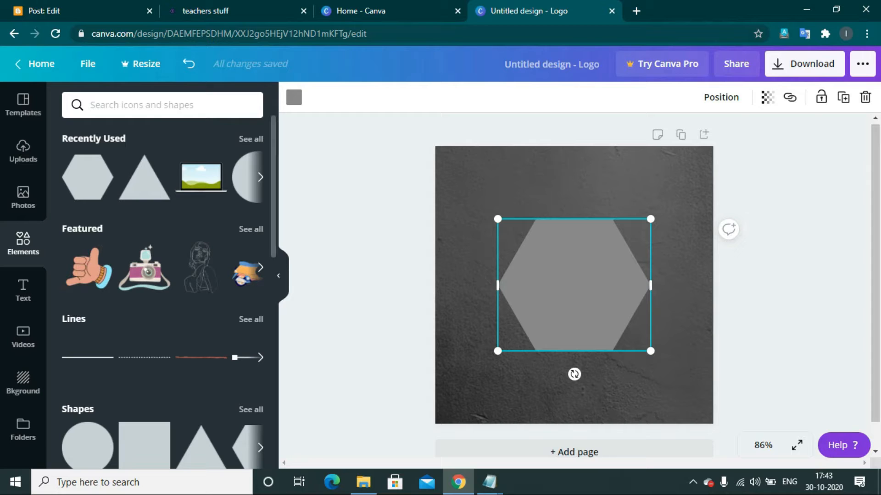
Look through the element categories, from shapes and frames down to the hand-drawn illustration collections.
scroll(156, 339, down, 1)
scroll(163, 293, down, 2)
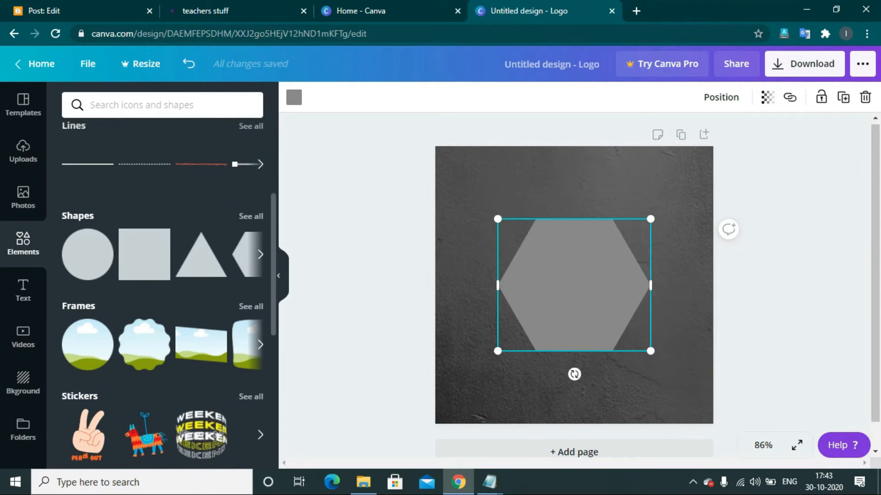
scroll(162, 294, down, 1)
scroll(162, 293, down, 6)
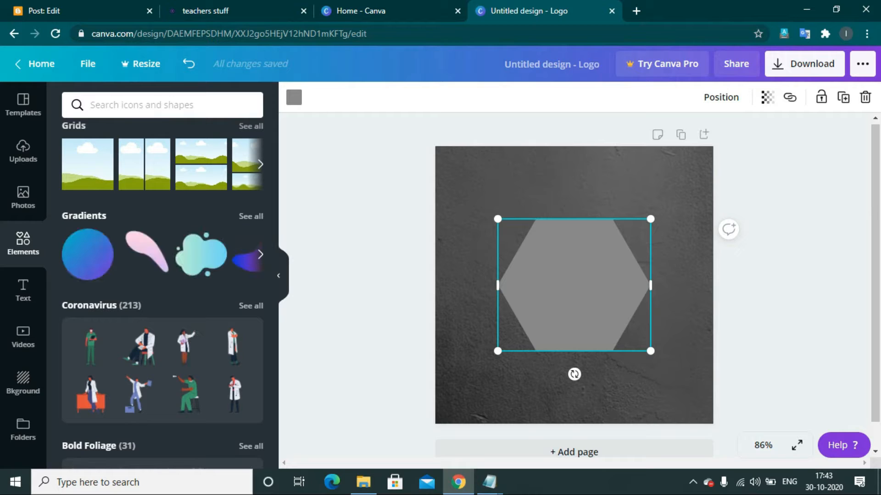
scroll(162, 293, down, 2)
scroll(162, 294, down, 5)
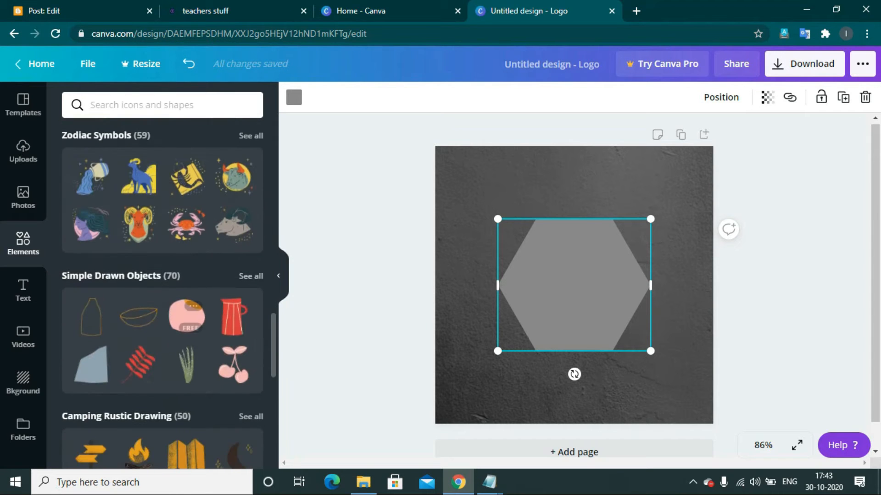
scroll(162, 293, down, 3)
scroll(162, 294, down, 8)
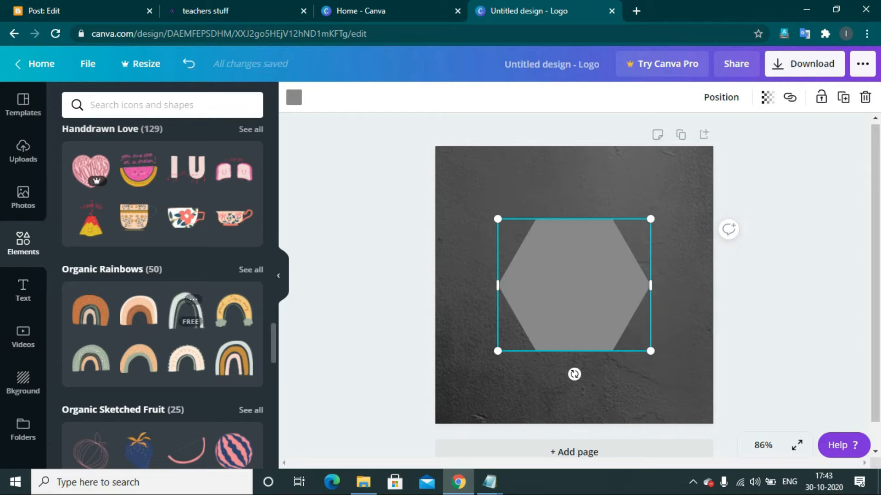
Add the "GAME ON" font combination, shrink it to font size 33.3 and centre it on the hexagon.
click(23, 290)
scroll(162, 293, down, 12)
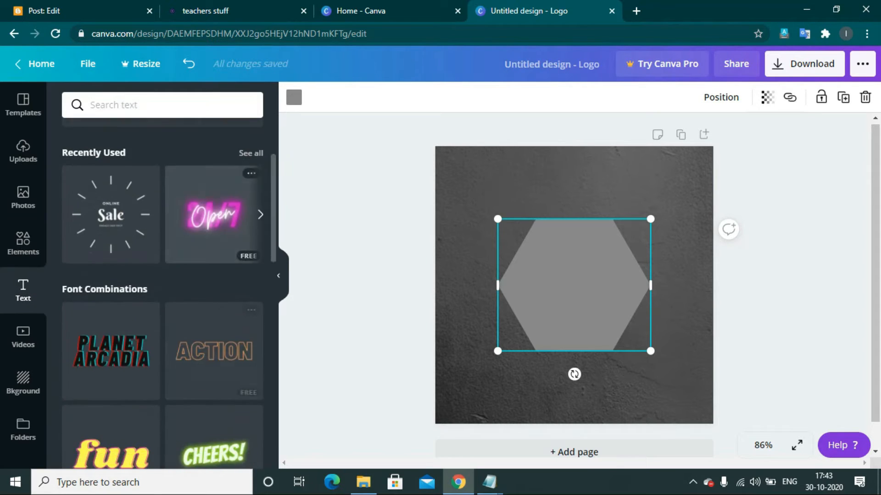
scroll(213, 321, down, 3)
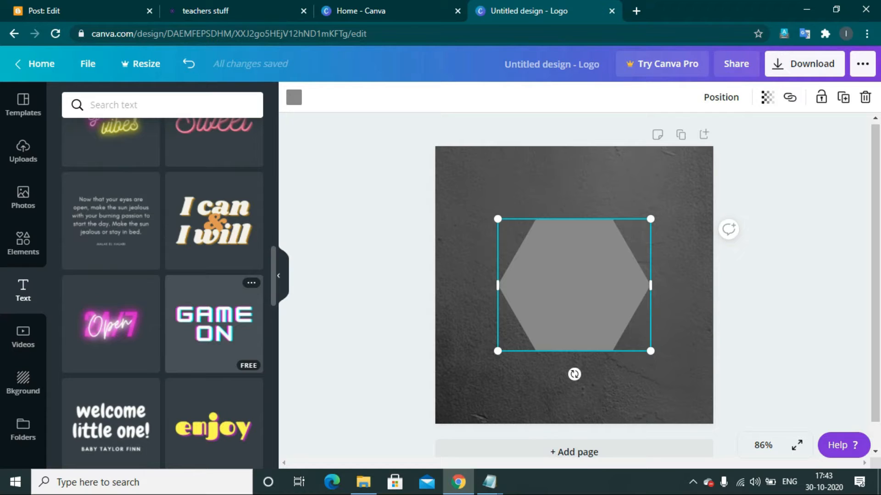
click(213, 323)
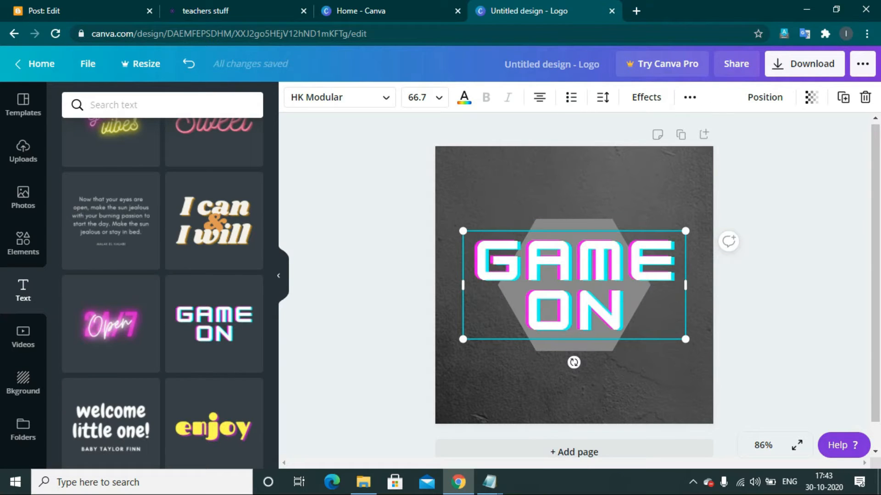
drag(685, 340, 625, 266)
drag(523, 261, 574, 284)
drag(634, 315, 625, 310)
mouse_move(569, 282)
mouse_down()
mouse_move(583, 289)
mouse_move(574, 285)
mouse_up()
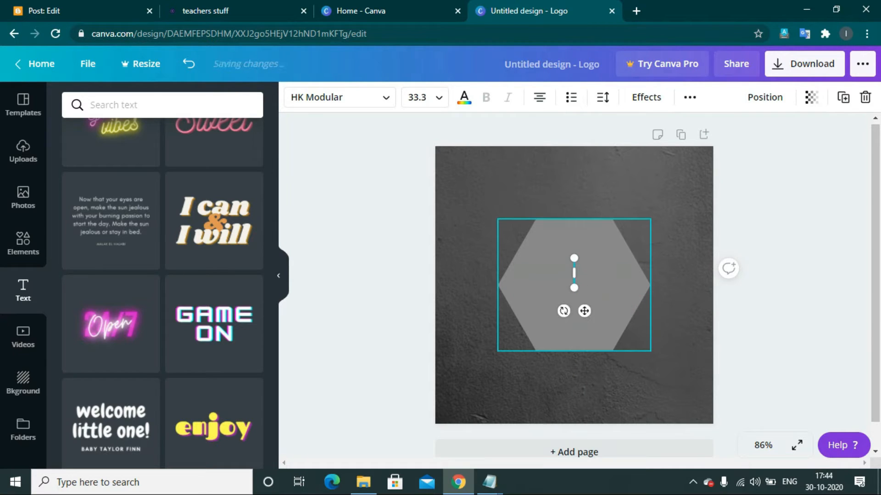
Replace the "GAME ON" wording with "YOUR BLOG" on two lines.
text(YO)
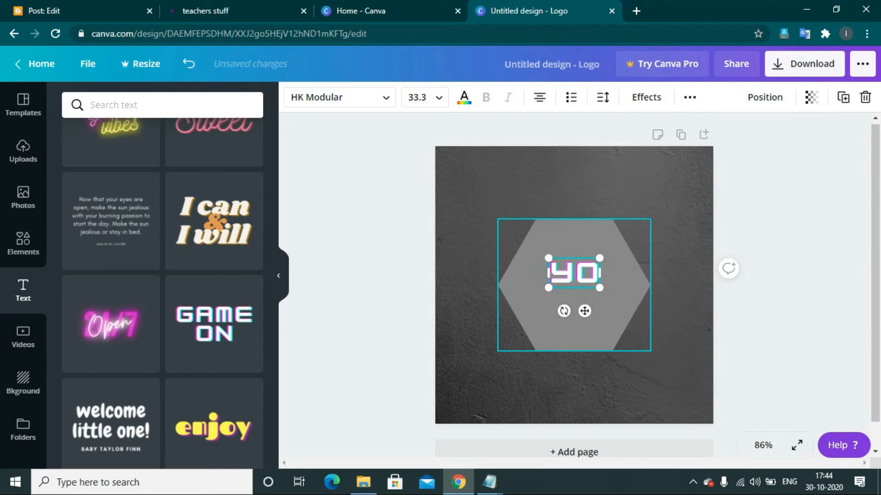
text(UR)
key(Return)
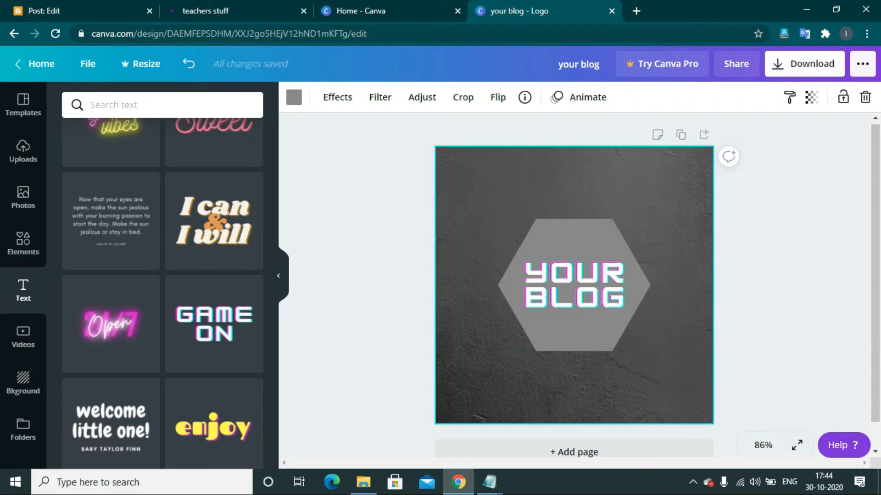
Download the finished logo as a PNG file and dismiss the business card offer.
click(804, 63)
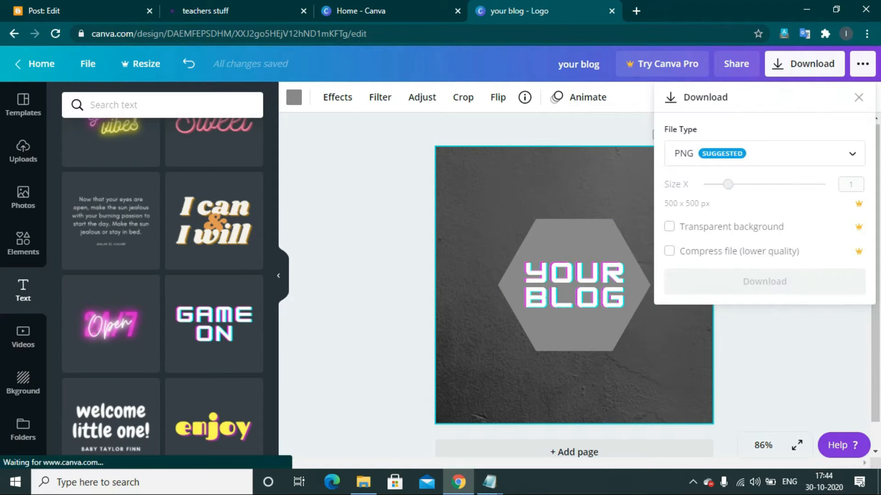
click(764, 282)
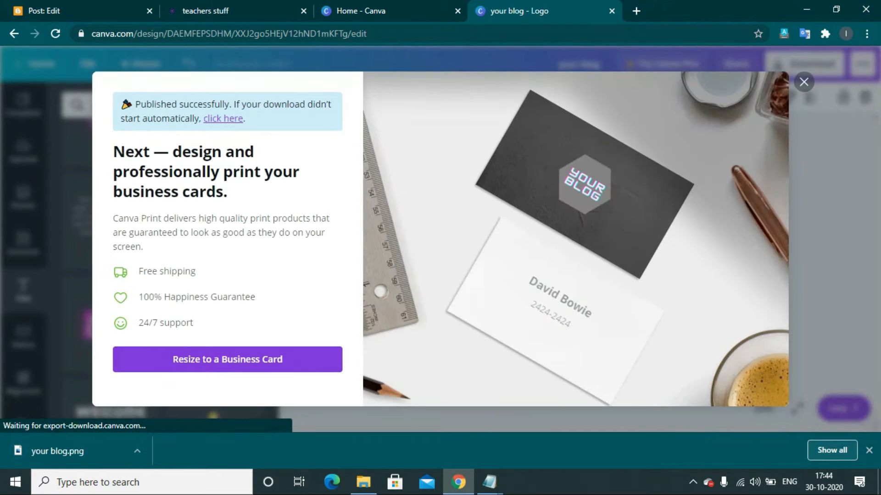
click(803, 82)
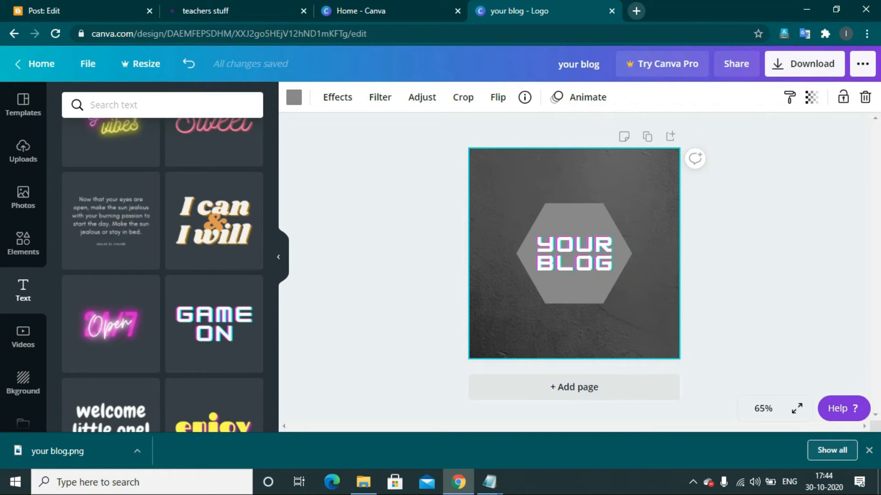
Search for remove bg in a new browser tab and open the remove.bg website.
click(637, 11)
text(re)
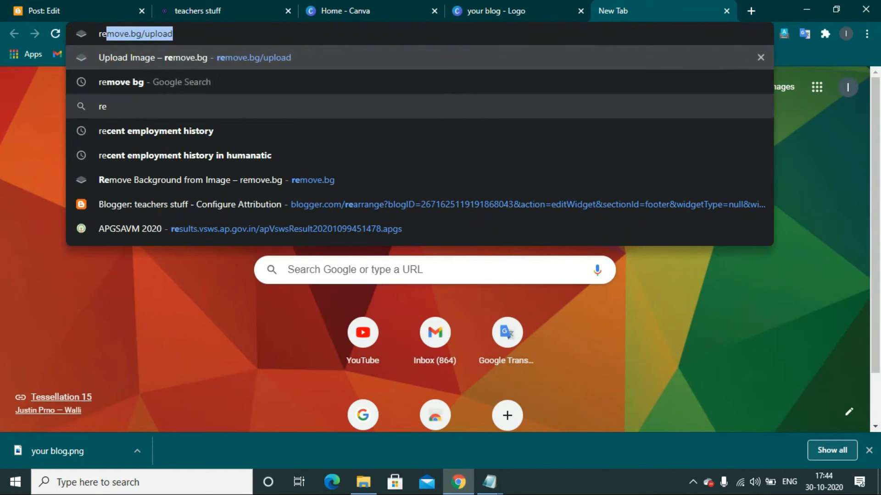
click(121, 82)
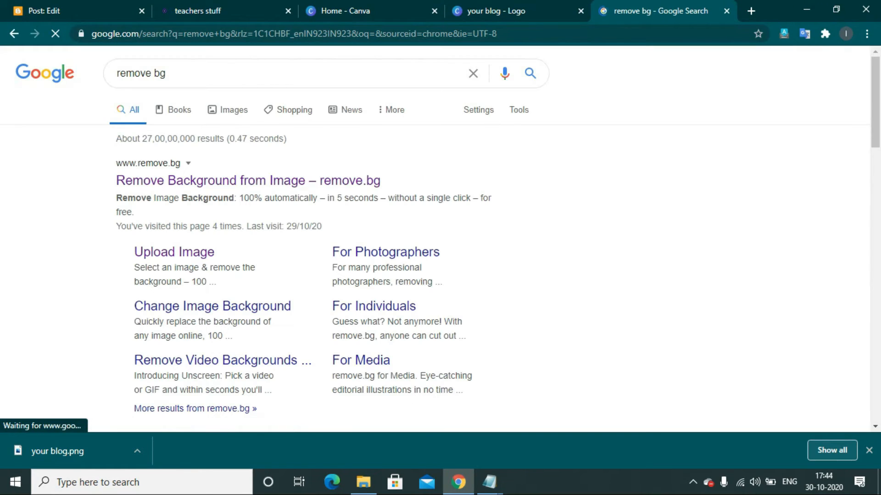
click(247, 181)
Upload the downloaded "YOUR BLOG" logo image to remove.bg to strip its background.
click(599, 356)
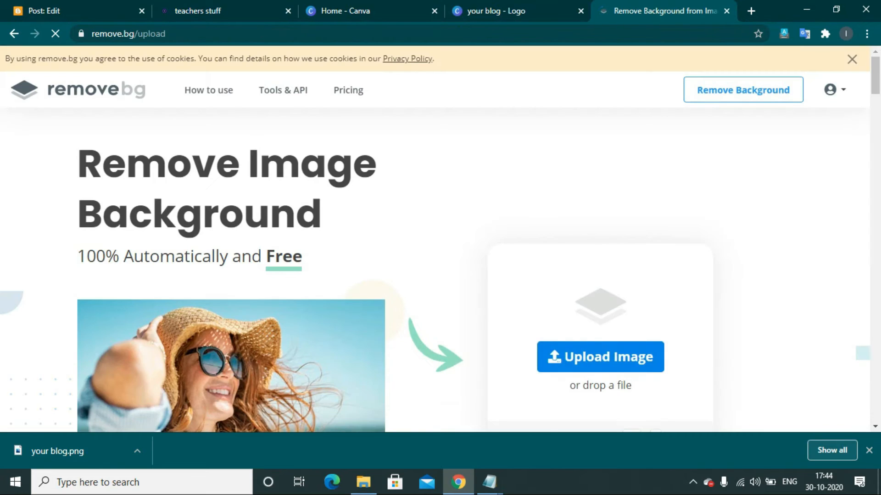
click(58, 142)
click(151, 126)
click(331, 288)
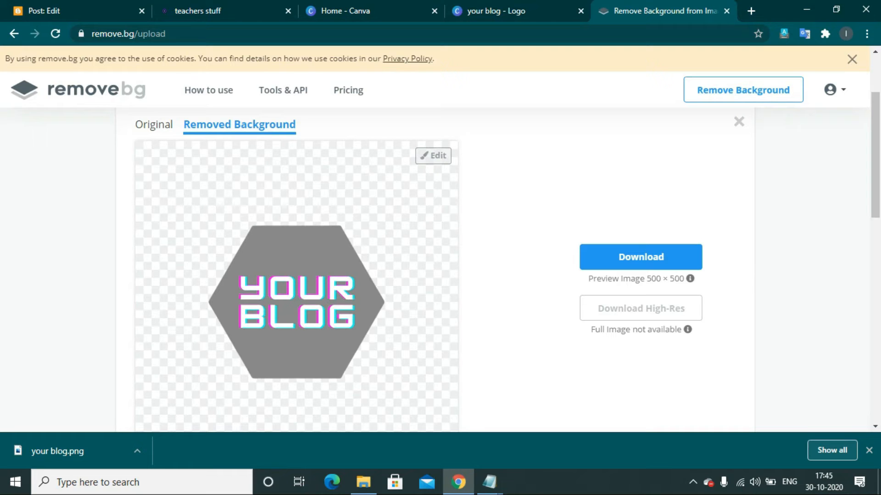
Switch back to the Canva logo design and look through the illustration collections among the elements.
click(363, 11)
click(500, 11)
click(23, 243)
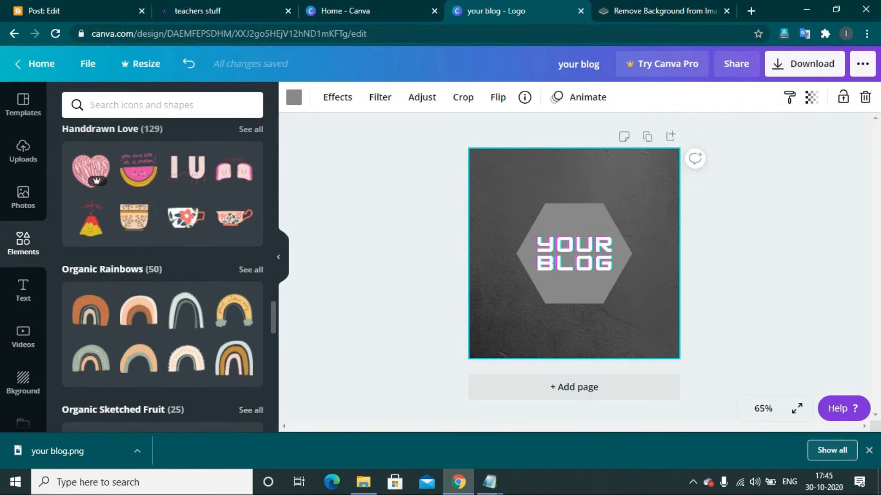
scroll(163, 275, down, 15)
scroll(163, 275, up, 5)
scroll(163, 276, up, 15)
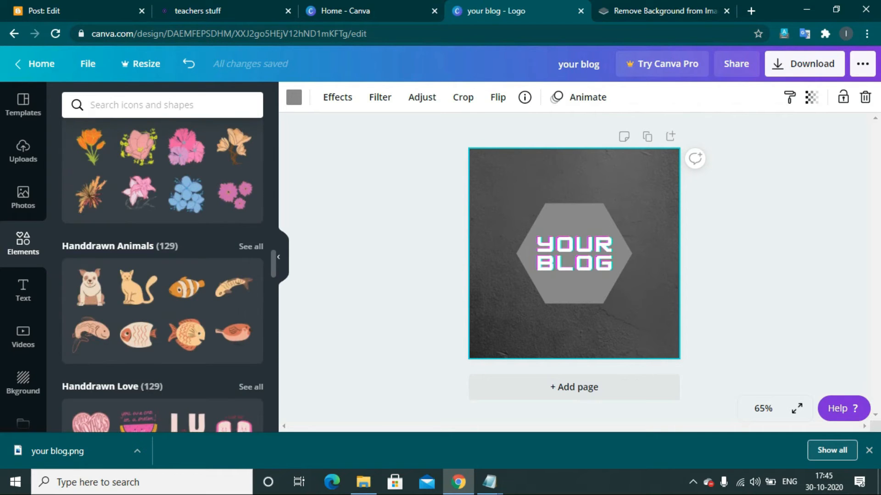
scroll(163, 275, up, 5)
scroll(163, 275, down, 7)
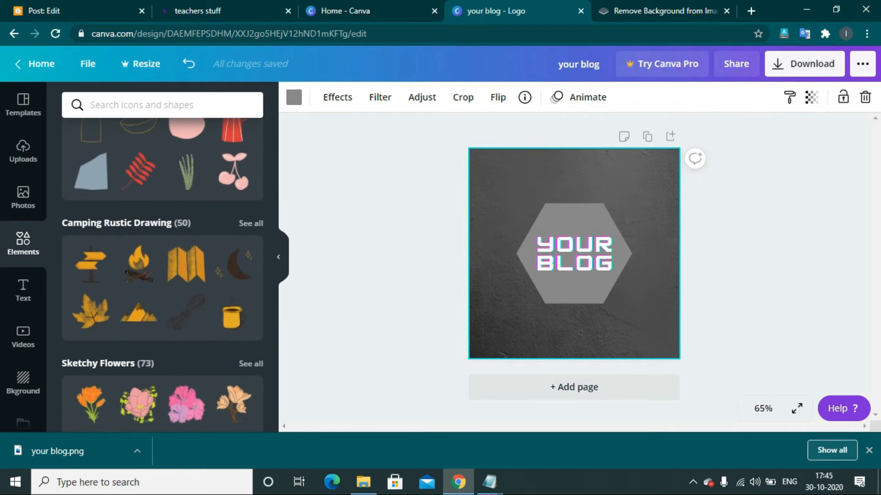
scroll(163, 276, down, 9)
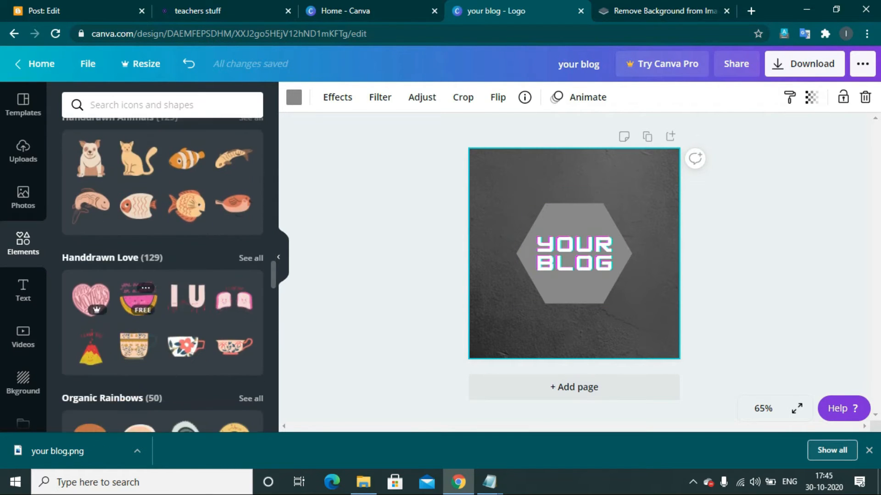
scroll(163, 275, up, 7)
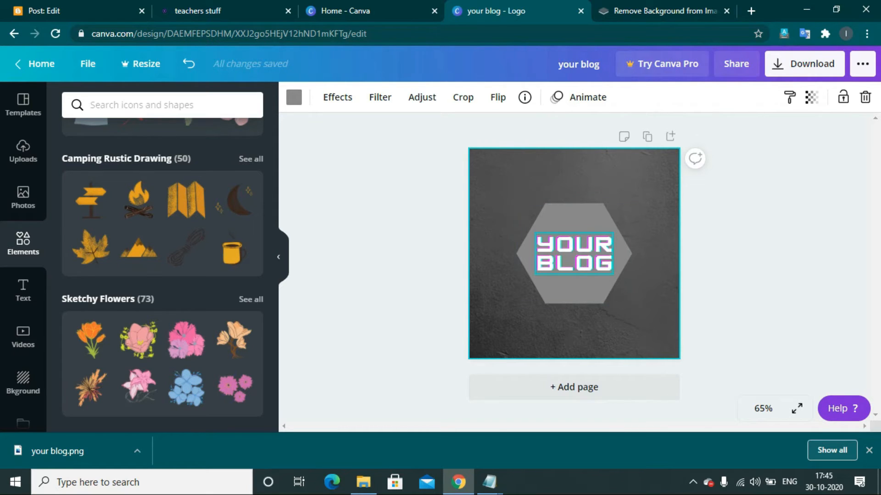
Delete the "YOUR BLOG" text from the hexagon.
click(574, 254)
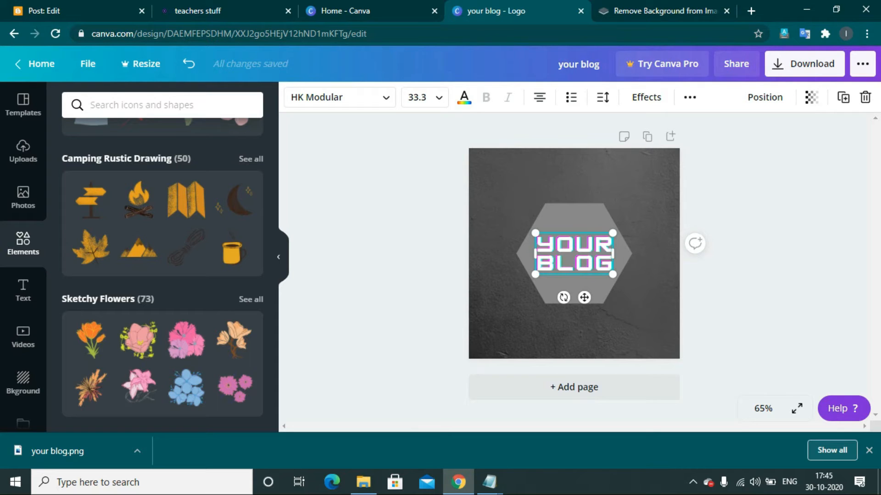
key(Delete)
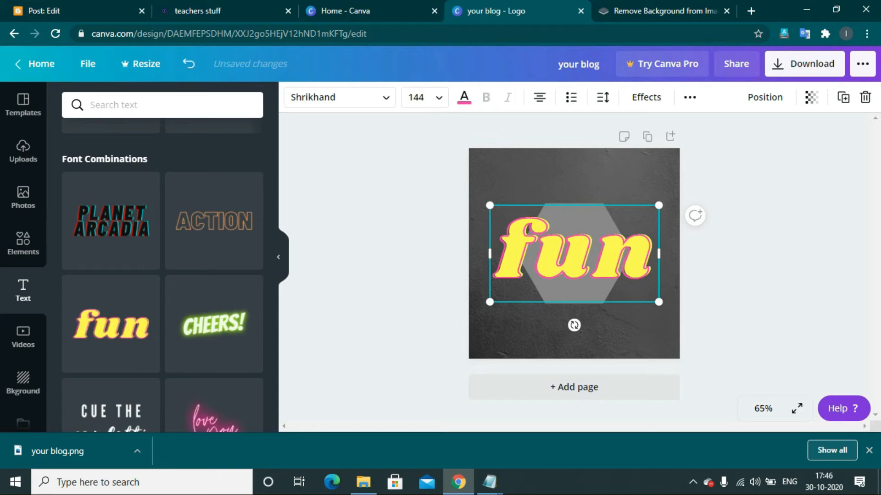
Scale the "fun" text down to a font size of about 67 and move it inside the hexagon.
drag(659, 302, 594, 266)
drag(542, 234, 573, 255)
drag(626, 283, 600, 268)
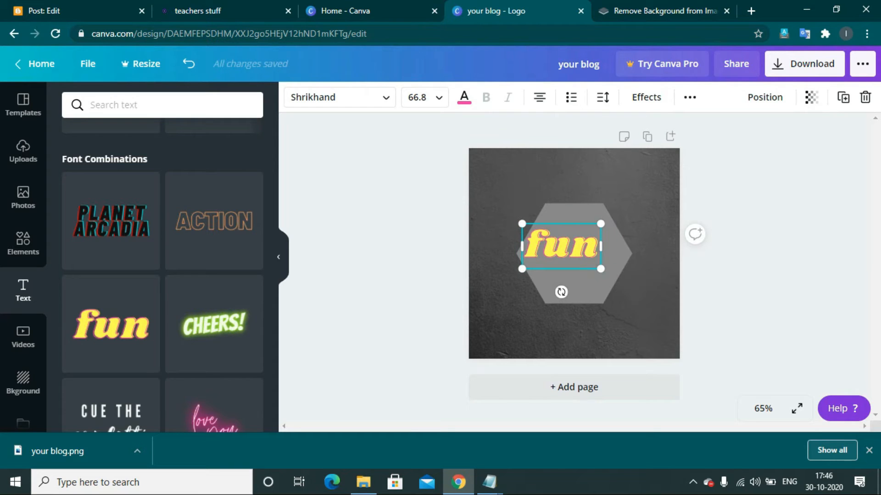
Replace the "fun" text with the initials "YB".
key(BackSpace)
key(BackSpace)
key(BackSpace)
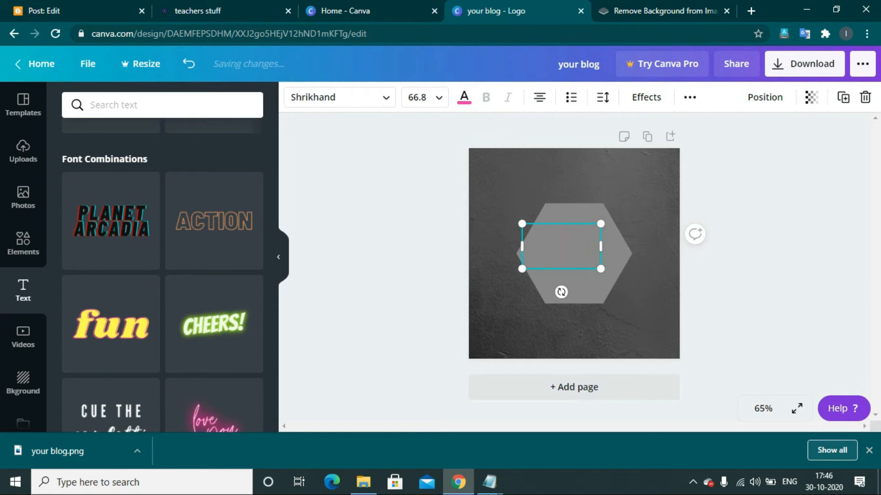
text(Y)
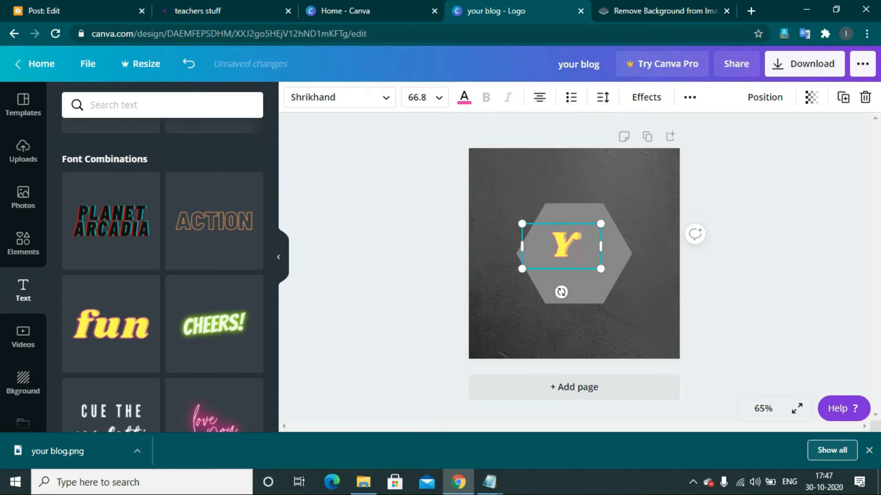
text(B)
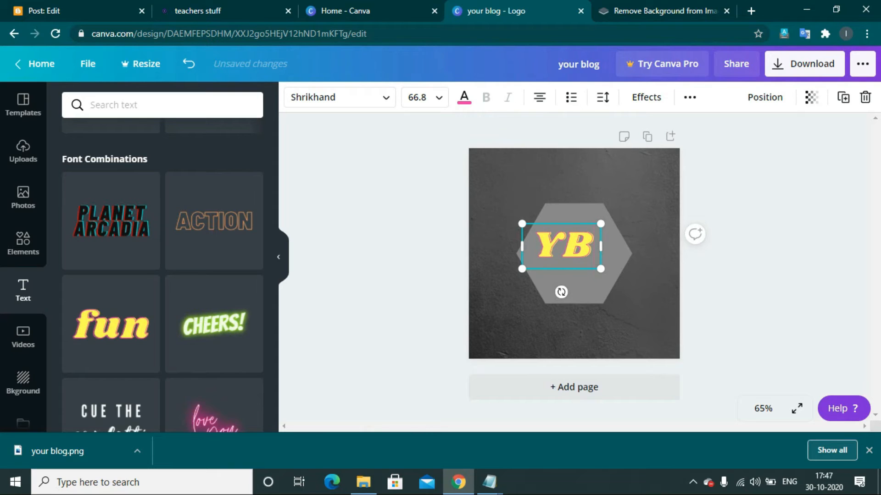
Shrink the "YB" text to a font size of about 44, place it in the middle of the hexagon and deselect it.
drag(600, 269, 586, 255)
click(560, 240)
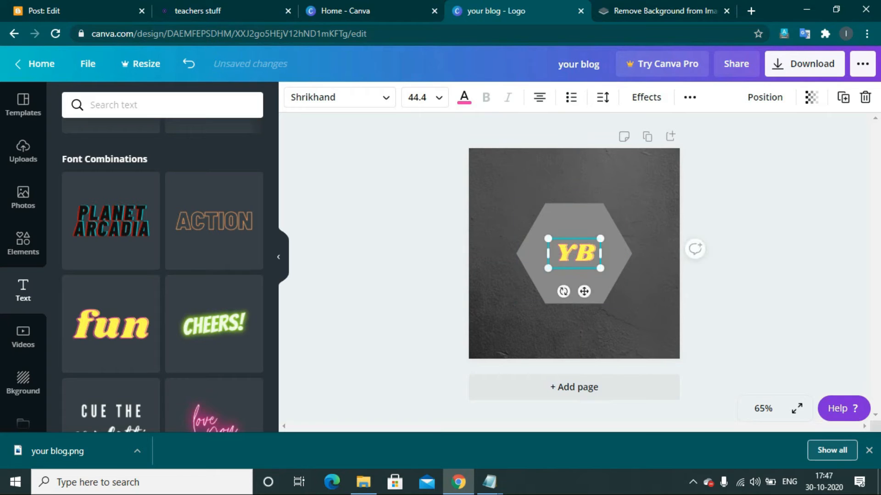
click(647, 275)
click(448, 187)
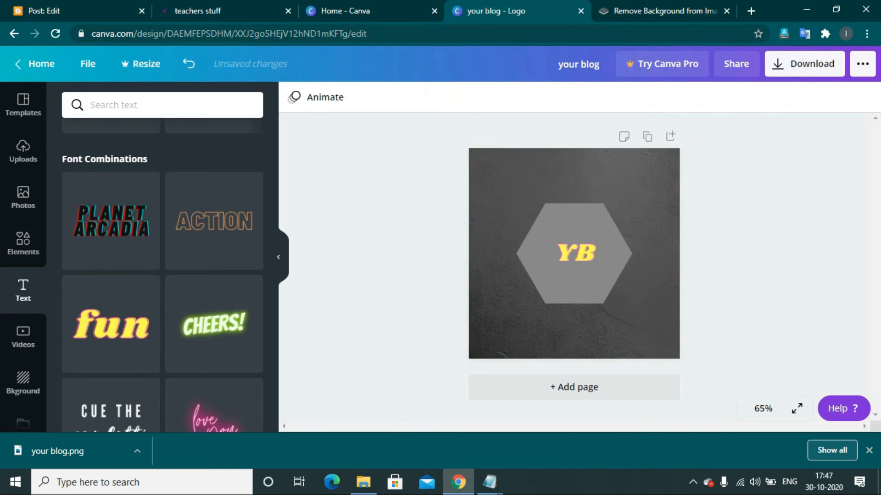
Look through the illustration collections and shapes among the design elements.
click(279, 257)
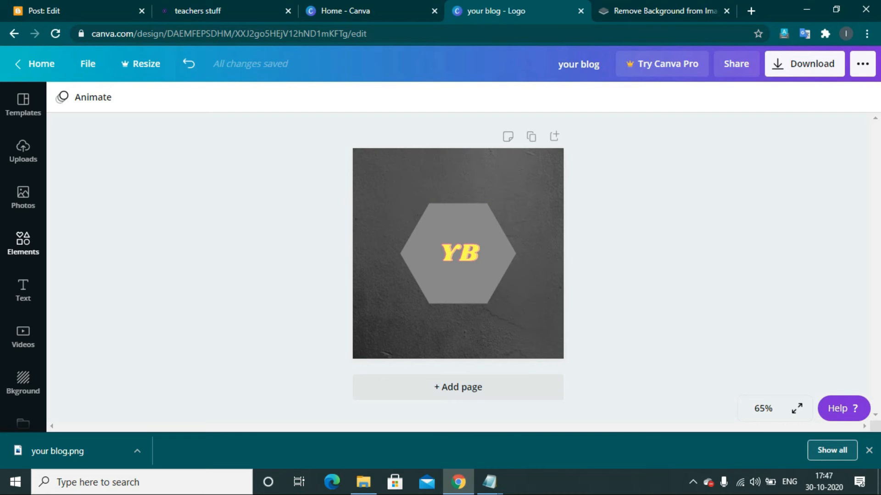
click(23, 243)
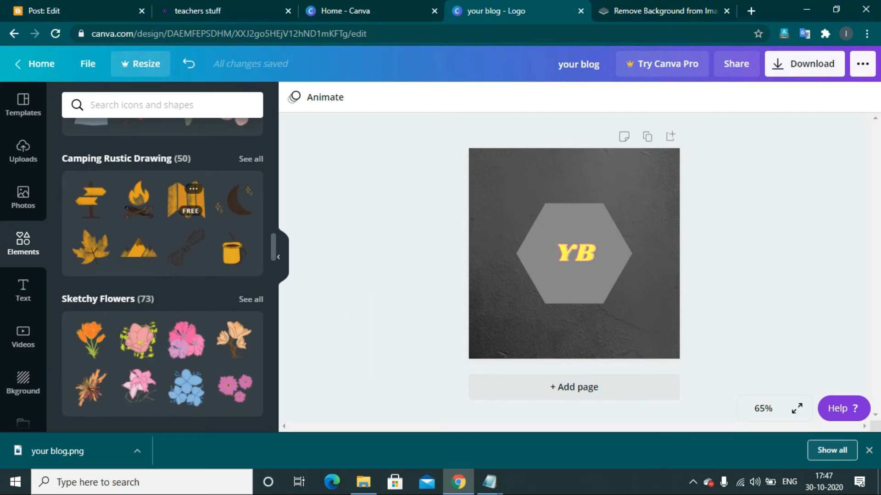
scroll(161, 256, down, 5)
scroll(187, 257, up, 10)
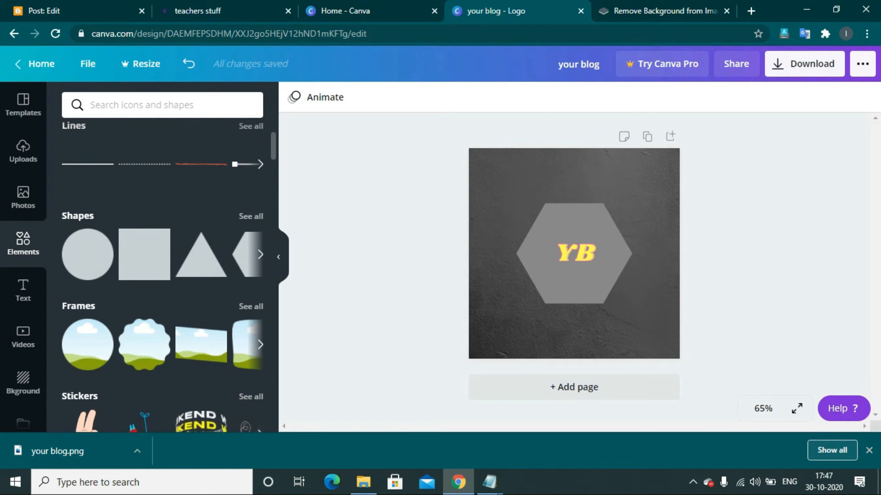
click(260, 255)
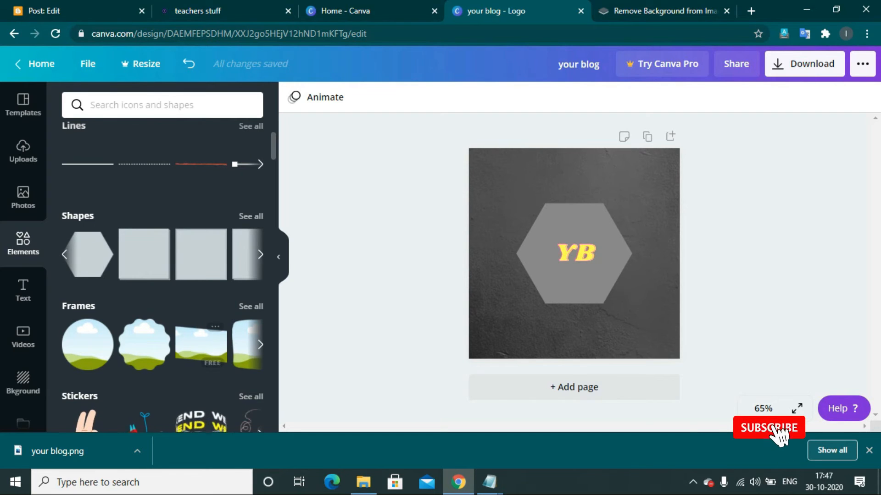
Download the finished "YB" hexagon logo and dismiss the business card offer.
click(278, 257)
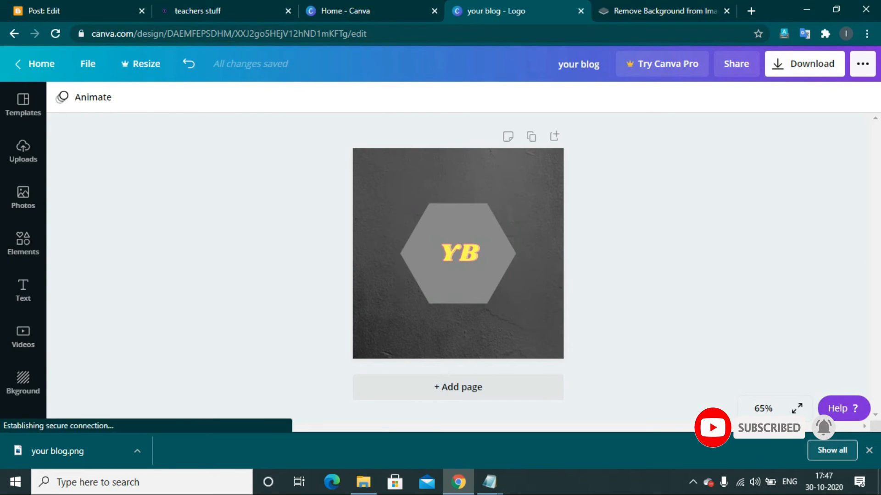
click(804, 64)
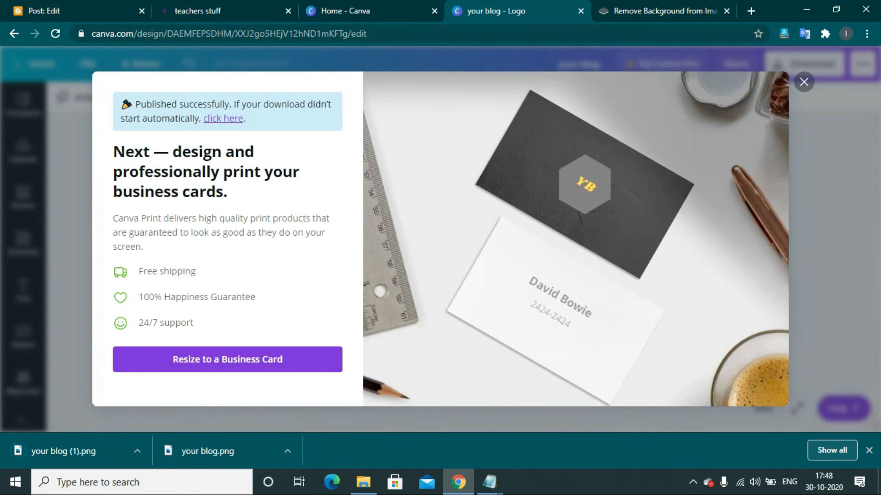
click(803, 82)
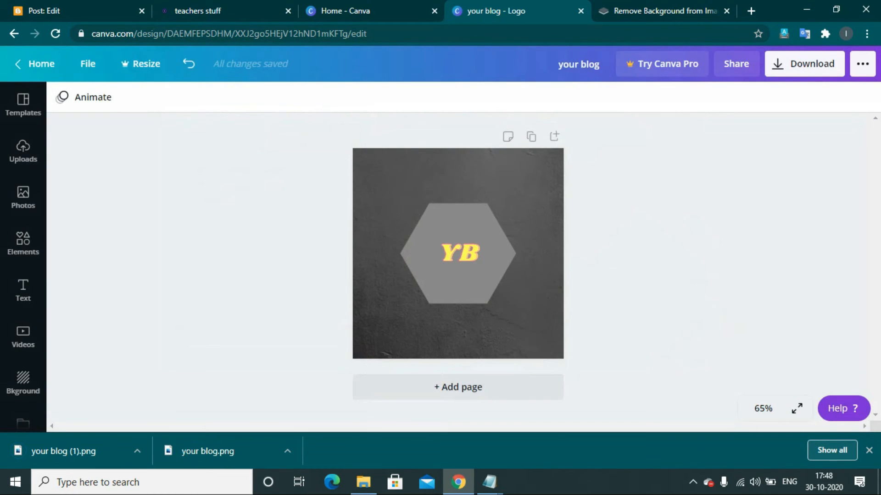
Switch to remove.bg and upload the "YB" logo file "your blog (1).png" to strip its background.
click(664, 11)
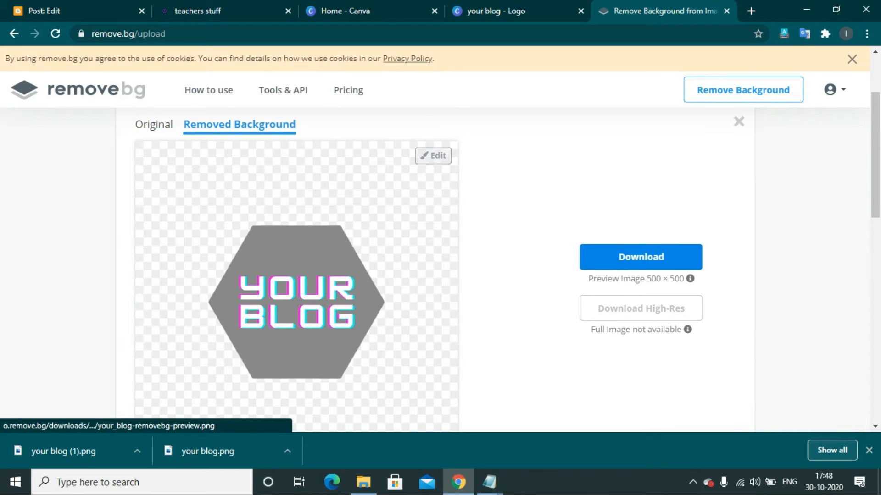
scroll(435, 270, up, 3)
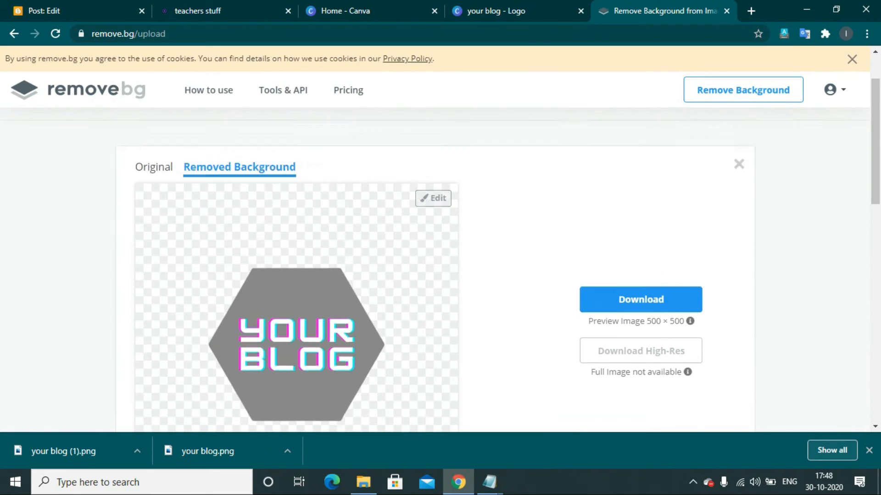
click(435, 139)
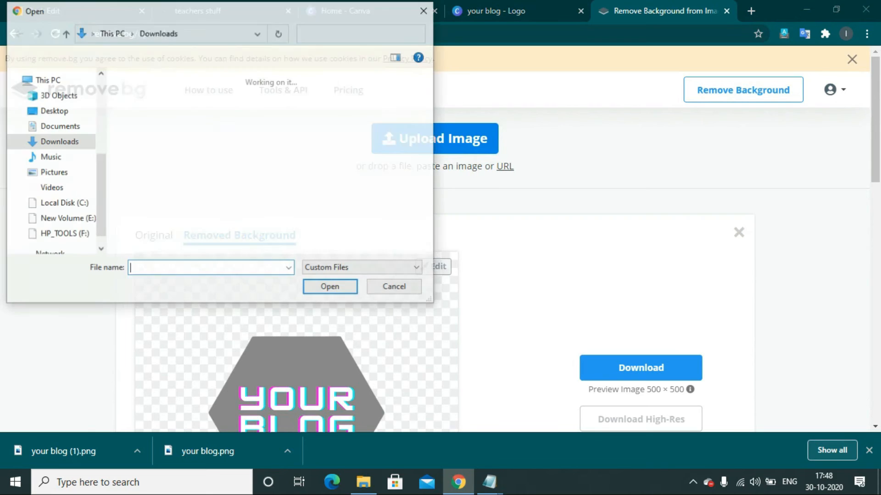
key(Return)
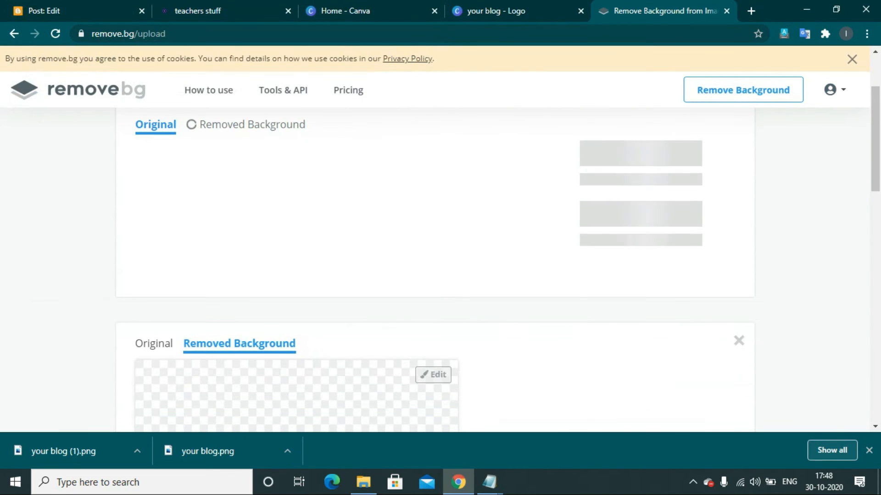
Download the 500 × 500 preview image of the "YB" logo with its background removed.
scroll(641, 257, down, 2)
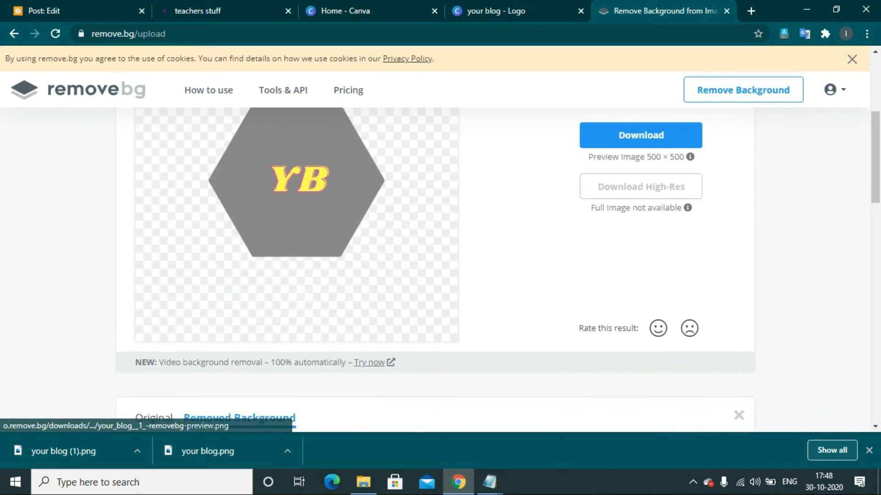
scroll(641, 257, up, 2)
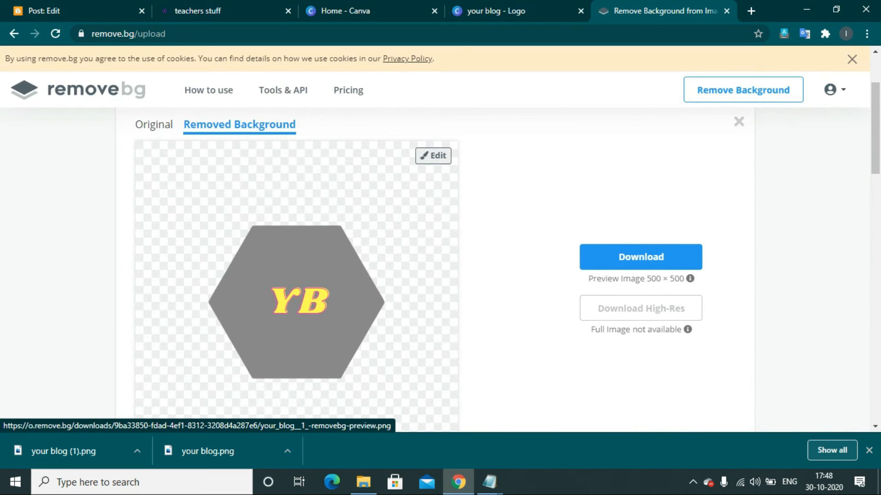
click(640, 257)
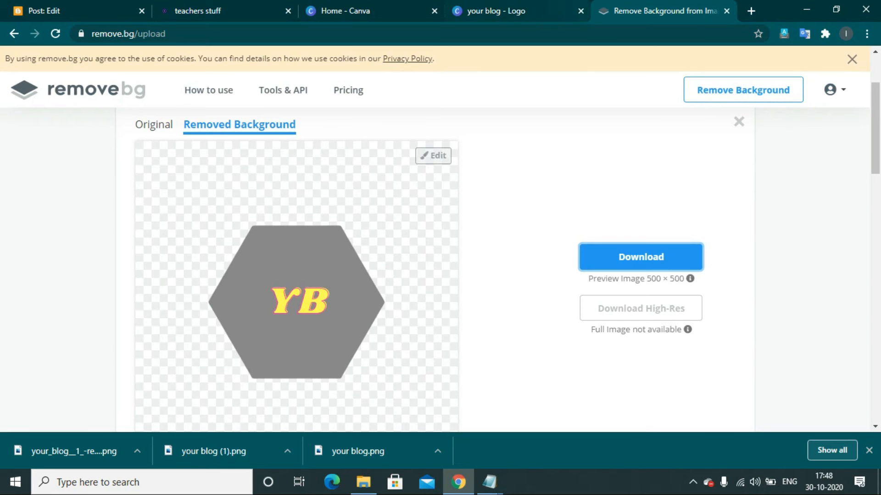
Leave the Canva design and open the favicon configuration from the Blogger settings of the "teachers stuff" blog.
click(581, 11)
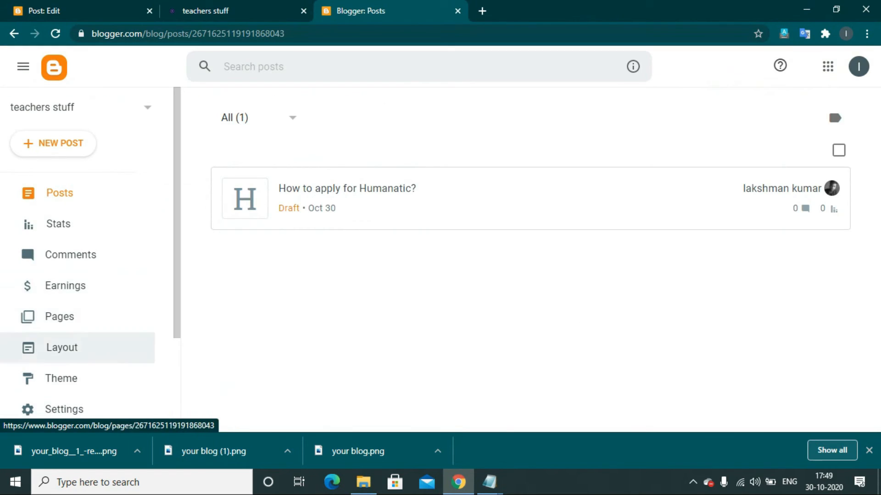
scroll(78, 257, down, 3)
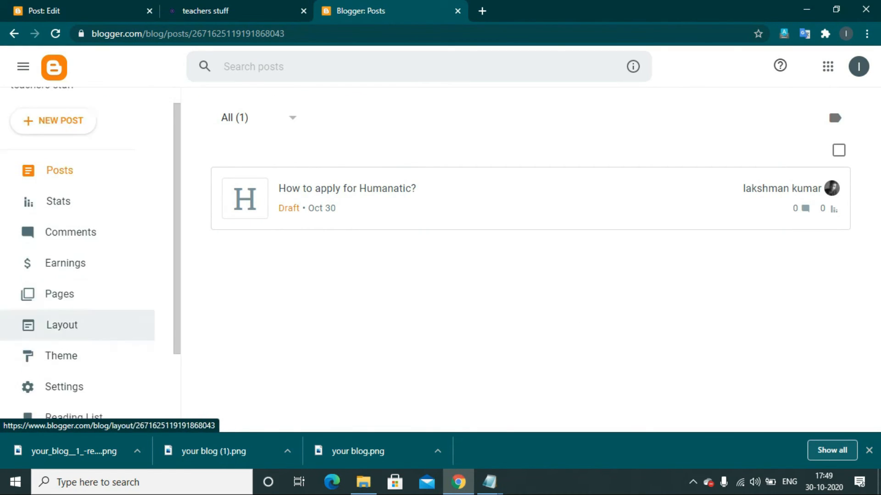
click(64, 280)
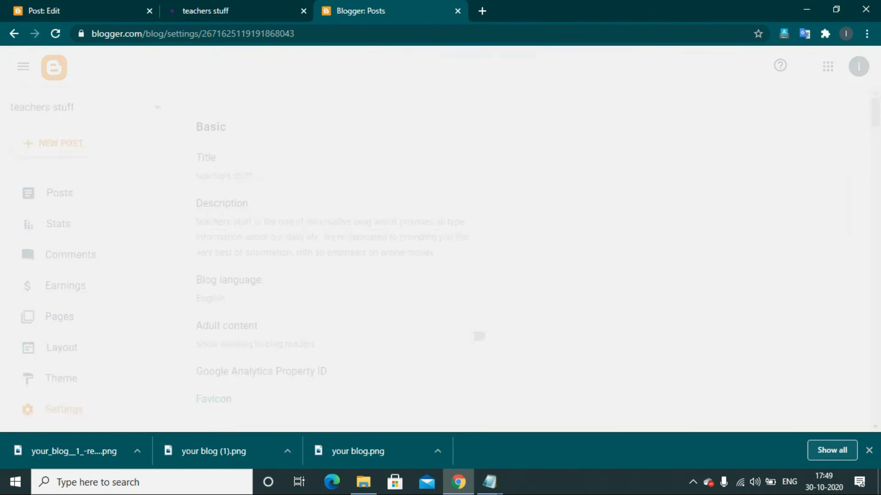
scroll(458, 257, down, 3)
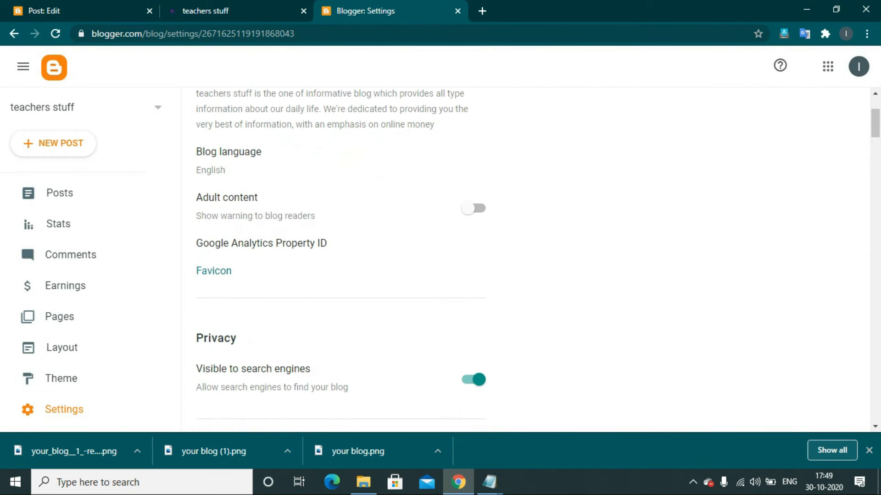
click(213, 270)
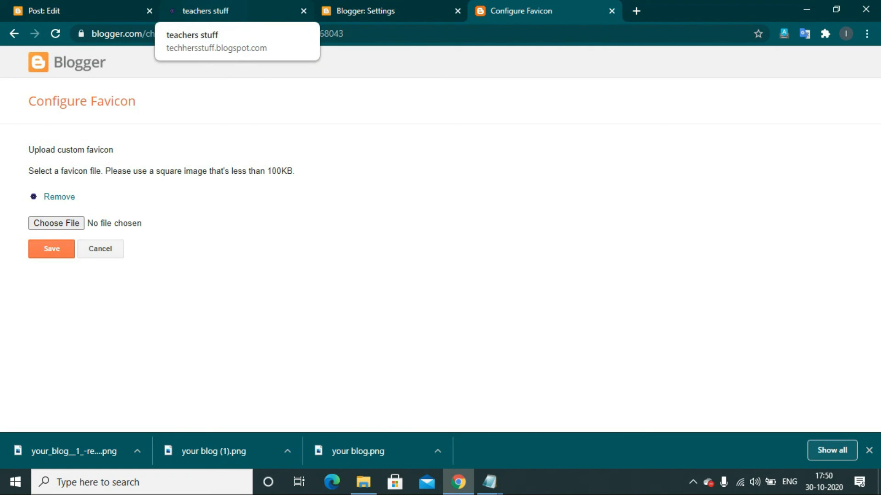
View the live "teachers stuff" blog and the favicon on its browser tab.
click(206, 10)
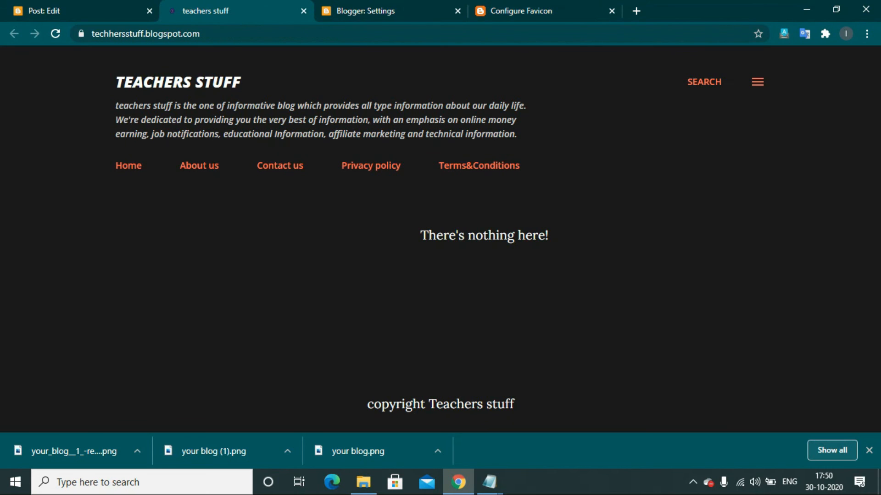